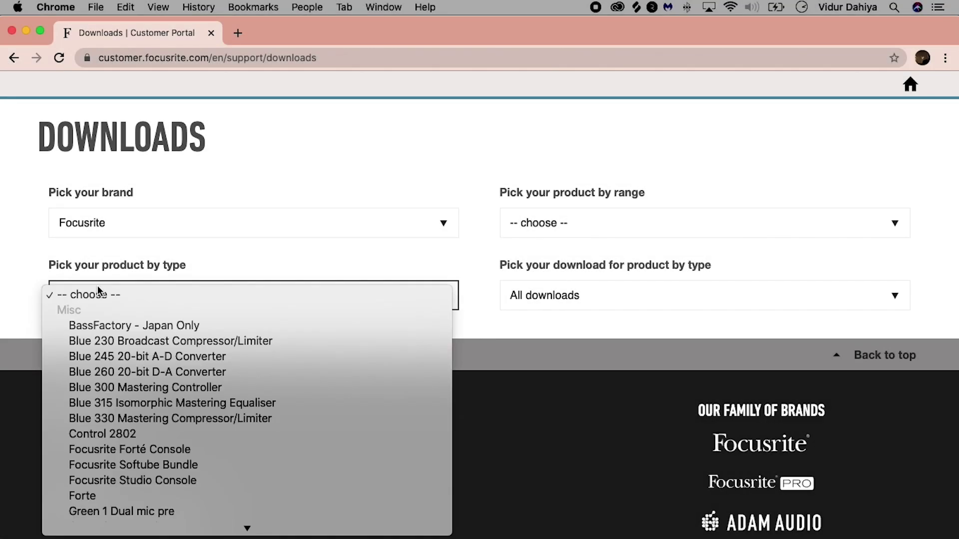
Download Focusrite Control 3.5.0 for Mac for the Scarlett 4i4 3rd Gen, then open the registered Scarlett's user guides
{"action": "scroll", "coordinate": [100, 435], "scroll_direction": "down", "scroll_amount": 10}
{"action": "left_click", "coordinate": [120, 214]}
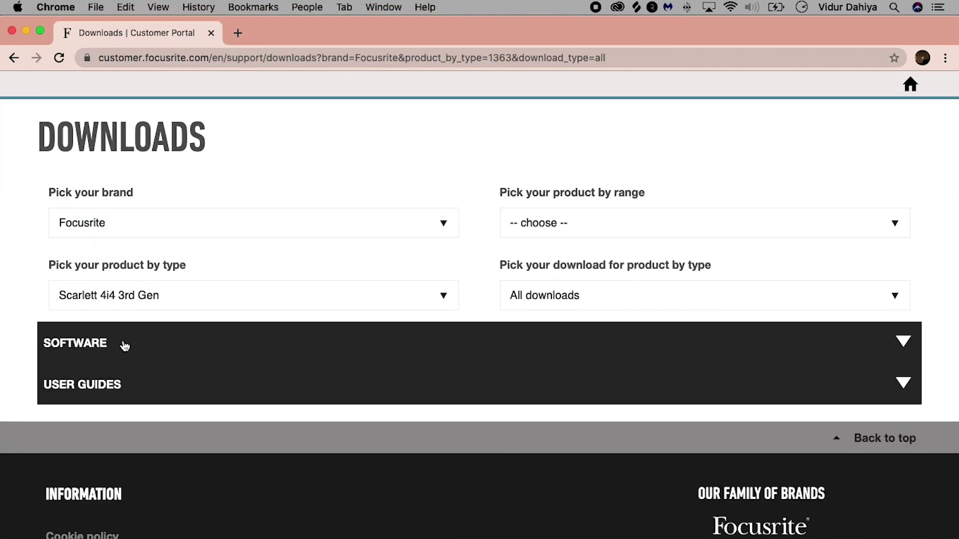
{"action": "left_click", "coordinate": [124, 344]}
{"action": "scroll", "coordinate": [13, 422], "scroll_direction": "down", "scroll_amount": 1}
{"action": "scroll", "coordinate": [12, 422], "scroll_direction": "down", "scroll_amount": 1}
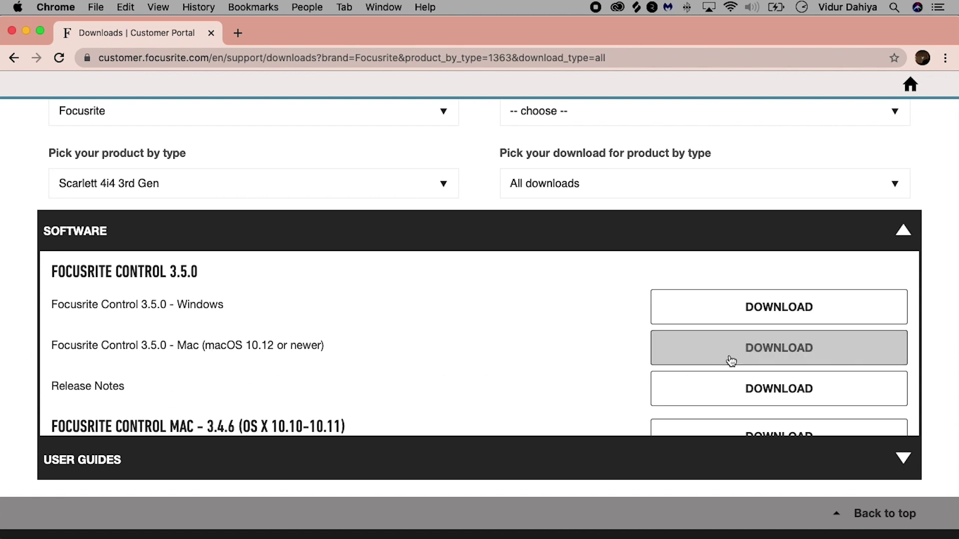
{"action": "left_click", "coordinate": [748, 348]}
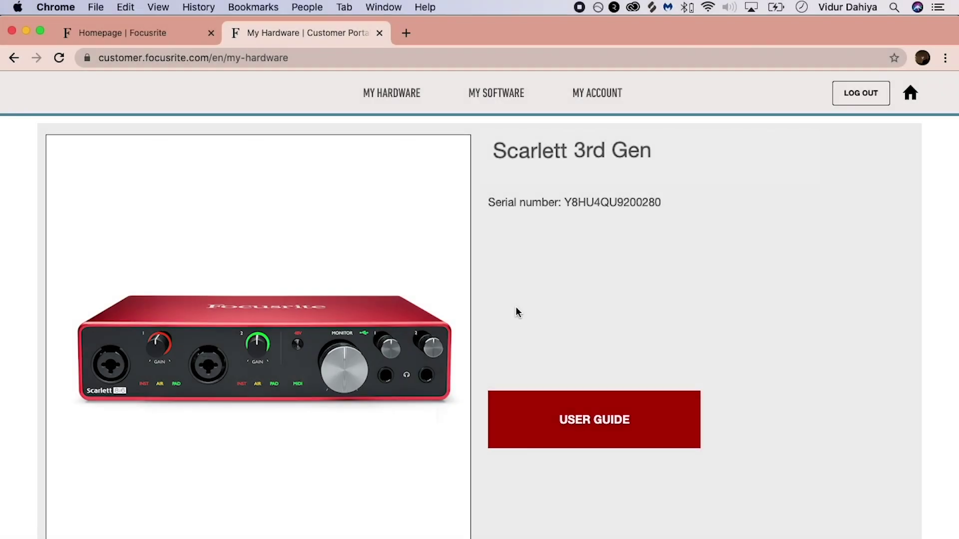
{"action": "left_click", "coordinate": [563, 419]}
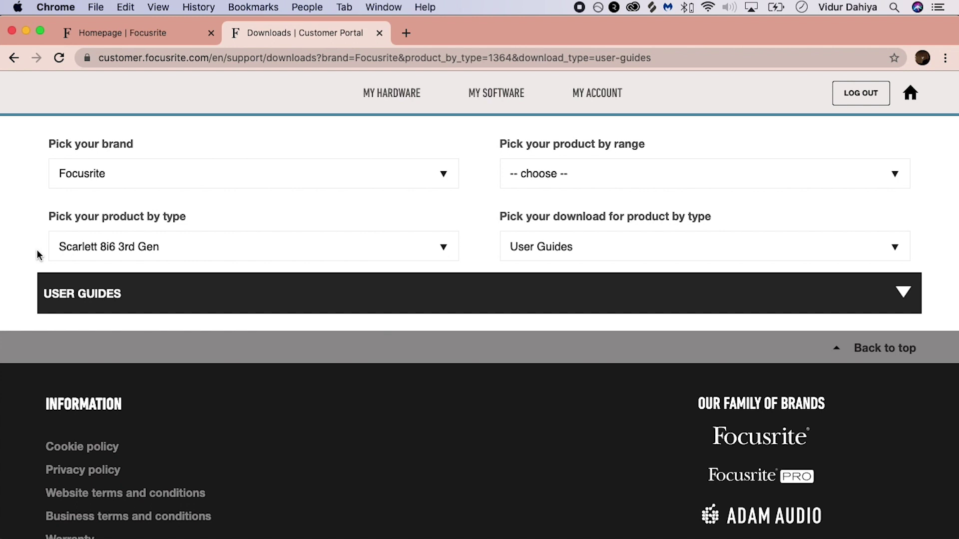
Open the English Focusrite Control Scarlett 3rd Gen user guide at its Hardware Inputs table
{"action": "left_click", "coordinate": [123, 300]}
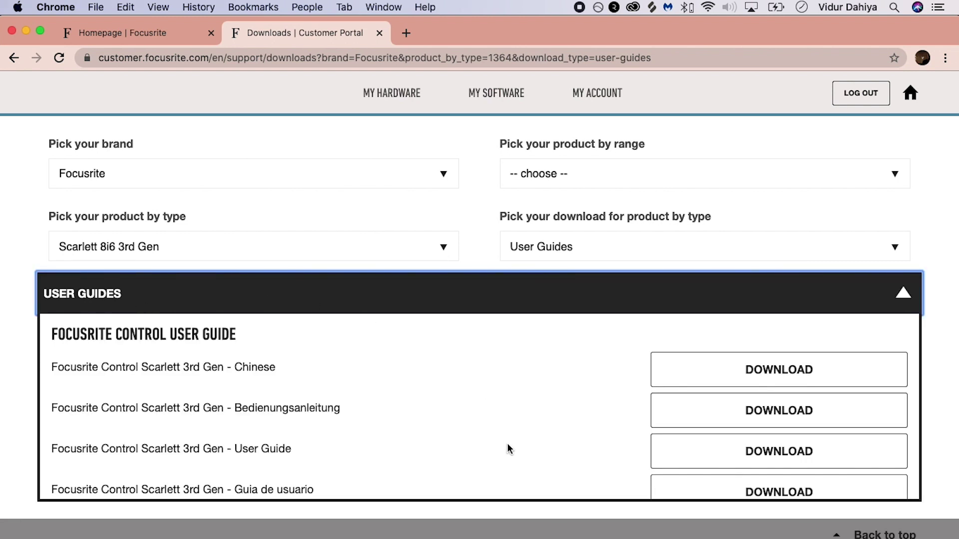
{"action": "left_click", "coordinate": [722, 453]}
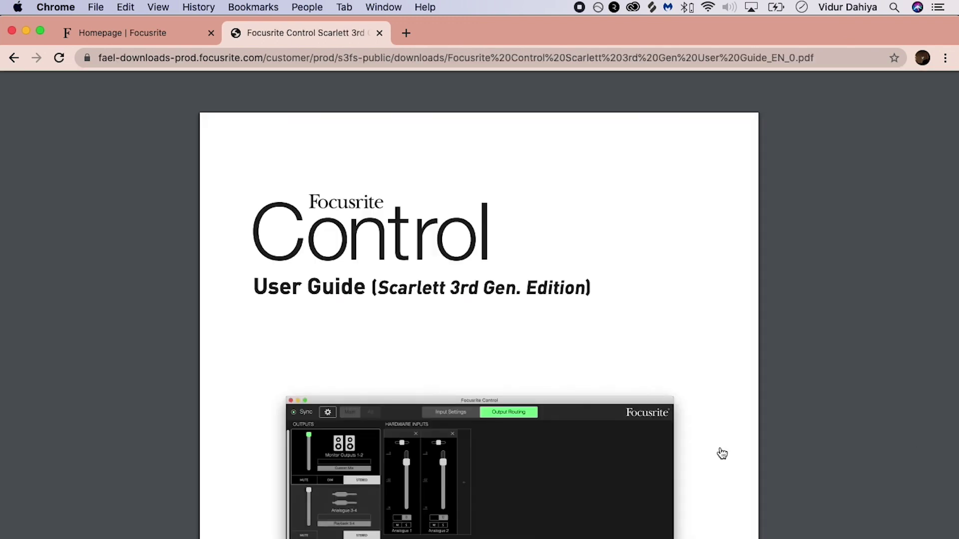
{"action": "scroll", "coordinate": [722, 453], "scroll_direction": "down", "scroll_amount": 15}
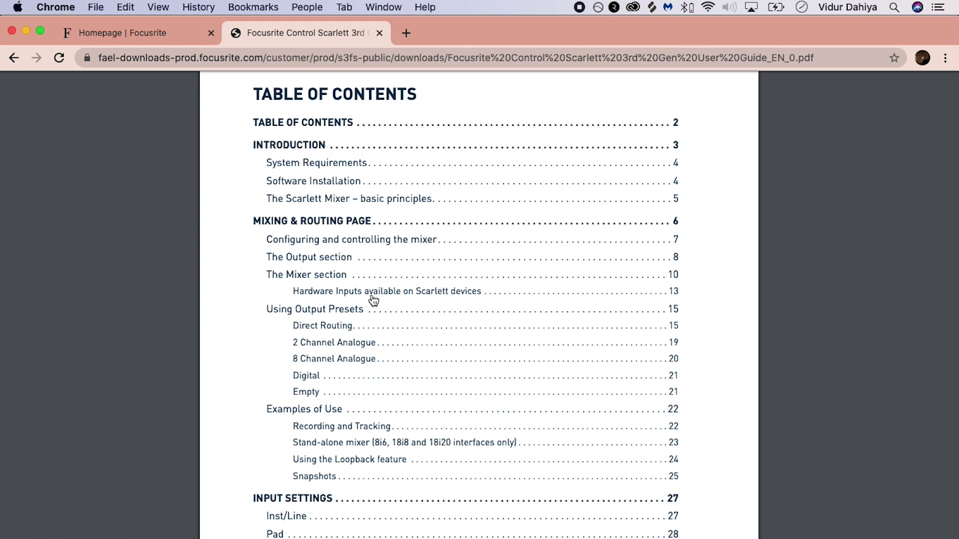
{"action": "left_click", "coordinate": [372, 296]}
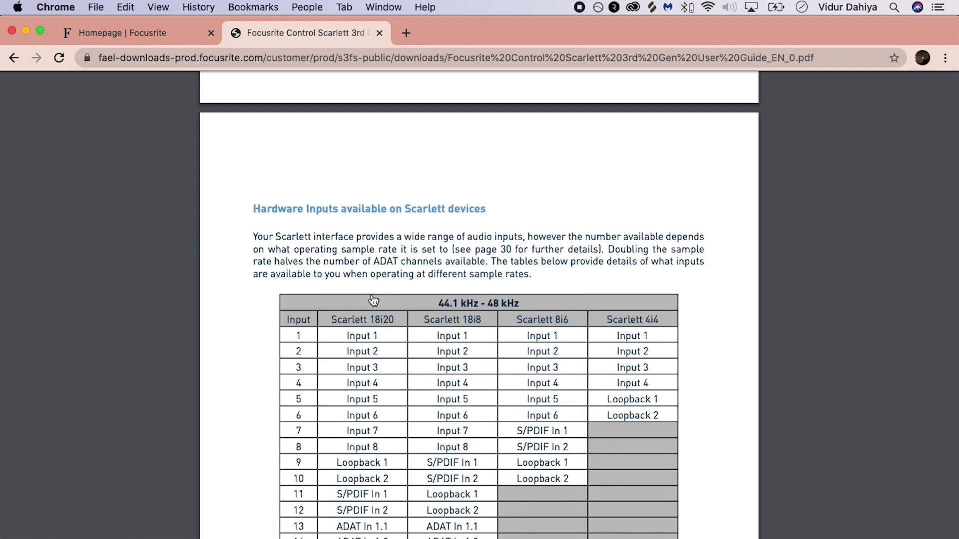
{"action": "scroll", "coordinate": [373, 300], "scroll_direction": "down", "scroll_amount": 5}
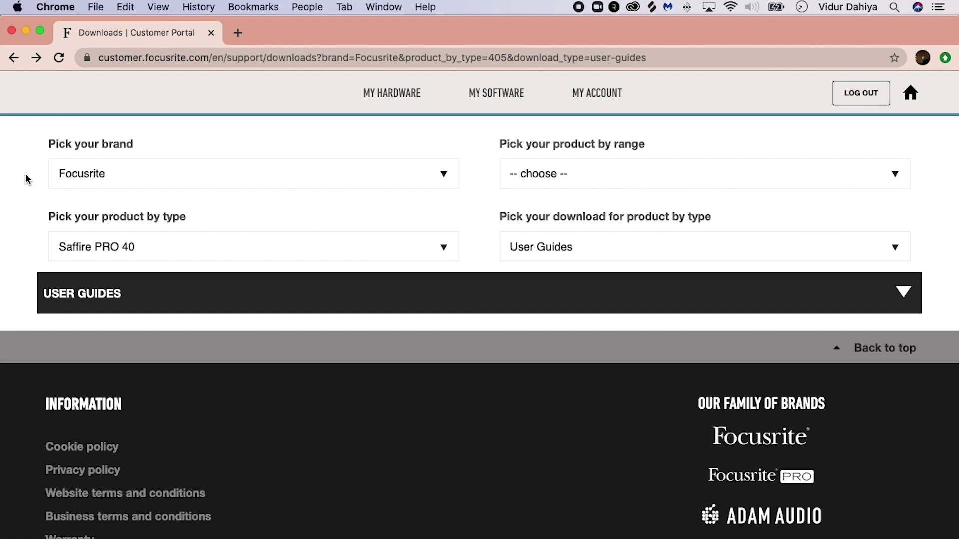
Open the English Saffire PRO 40 user guide and scroll to its Architecture page with Loop back 1-2
{"action": "left_click", "coordinate": [137, 300]}
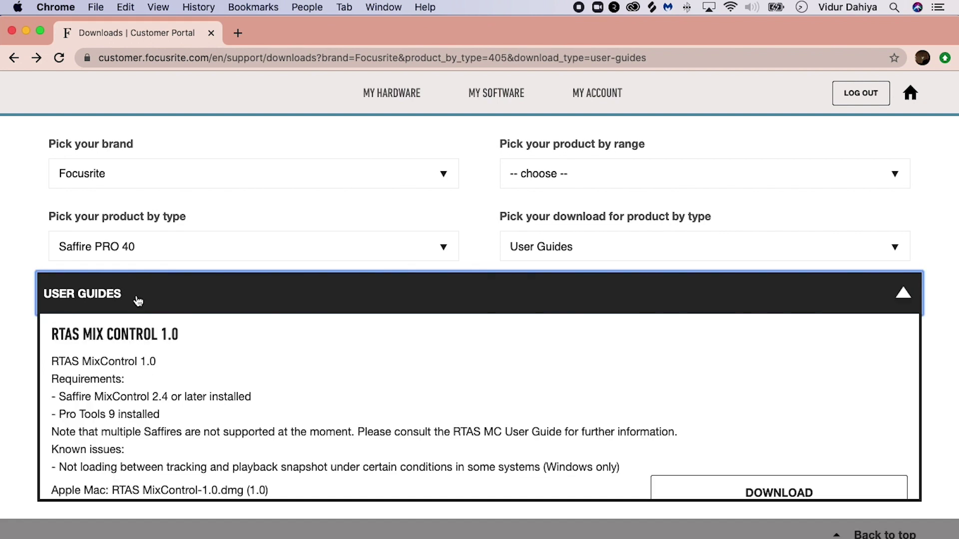
{"action": "scroll", "coordinate": [222, 427], "scroll_direction": "down", "scroll_amount": 15}
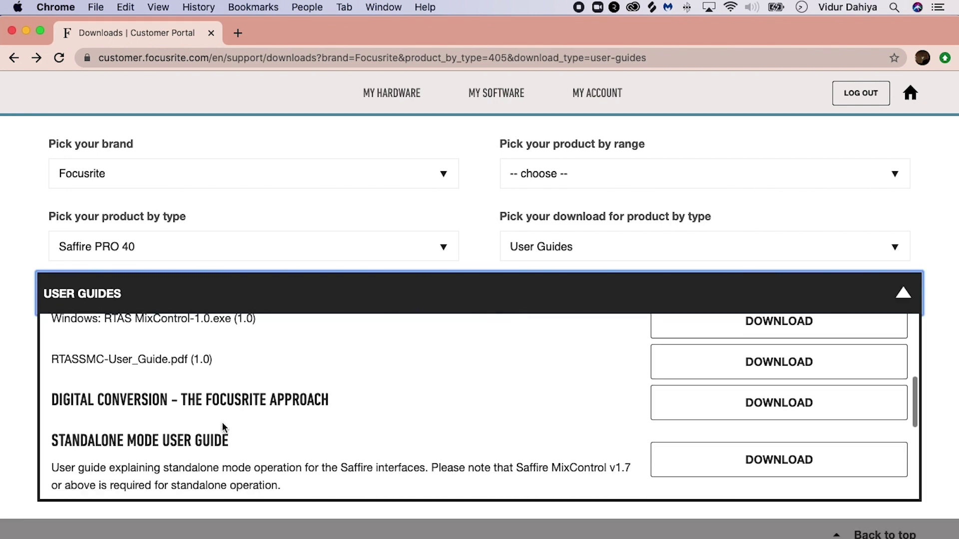
{"action": "scroll", "coordinate": [222, 421], "scroll_direction": "down", "scroll_amount": 1}
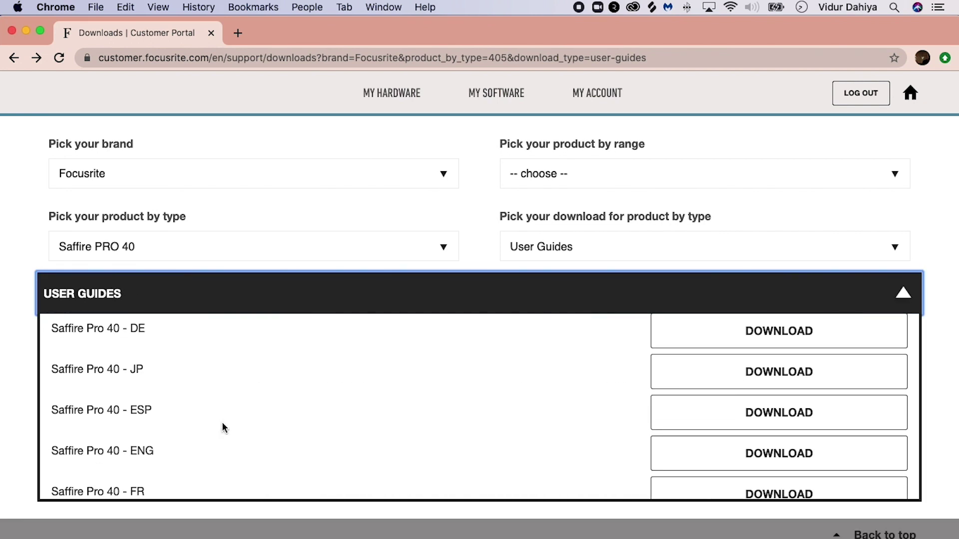
{"action": "left_click", "coordinate": [678, 454]}
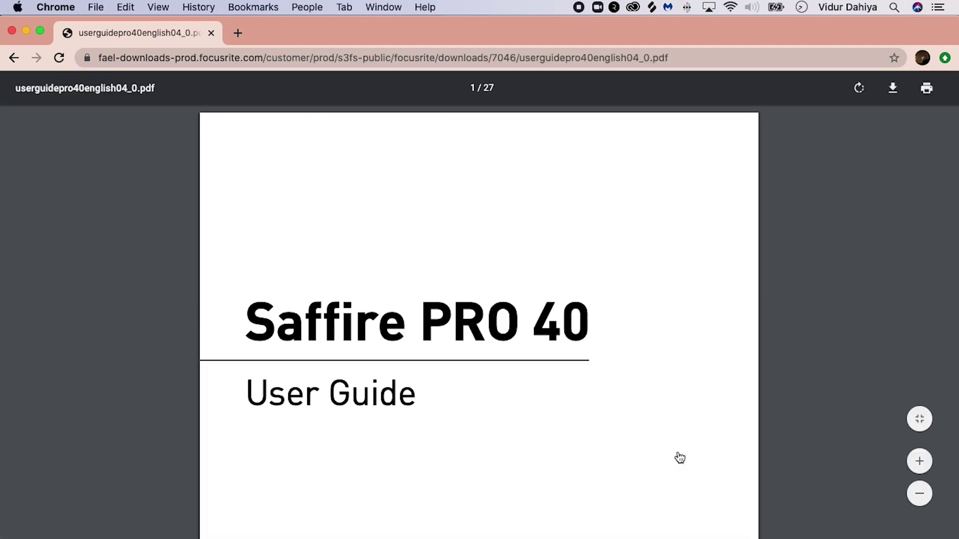
{"action": "scroll", "coordinate": [808, 430], "scroll_direction": "down", "scroll_amount": 20}
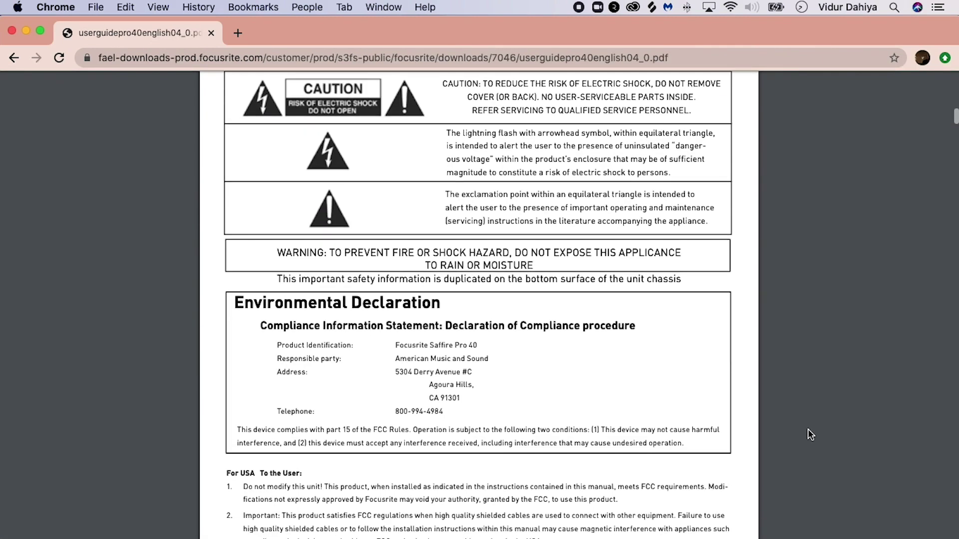
{"action": "scroll", "coordinate": [811, 435], "scroll_direction": "down", "scroll_amount": 2}
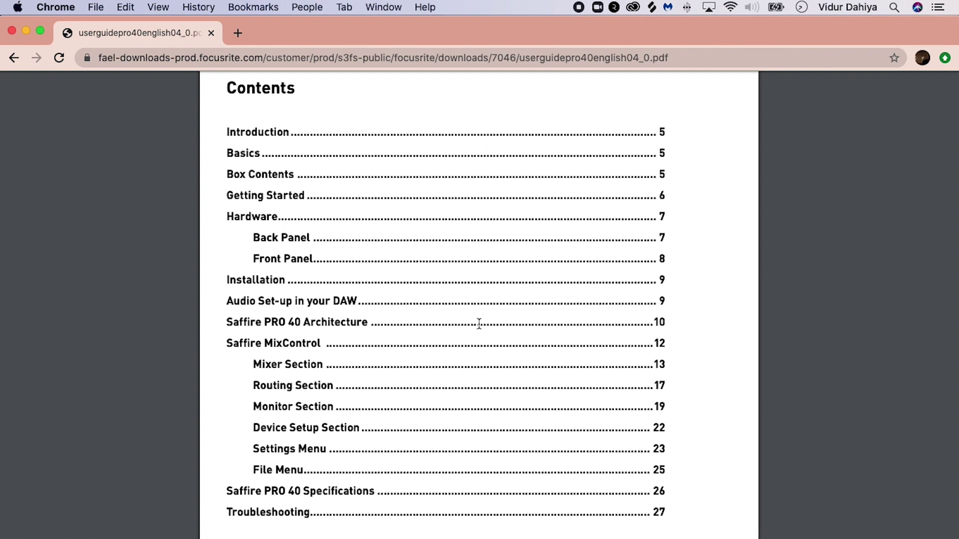
{"action": "scroll", "coordinate": [669, 327], "scroll_direction": "down", "scroll_amount": 15}
{"action": "scroll", "coordinate": [674, 327], "scroll_direction": "down", "scroll_amount": 15}
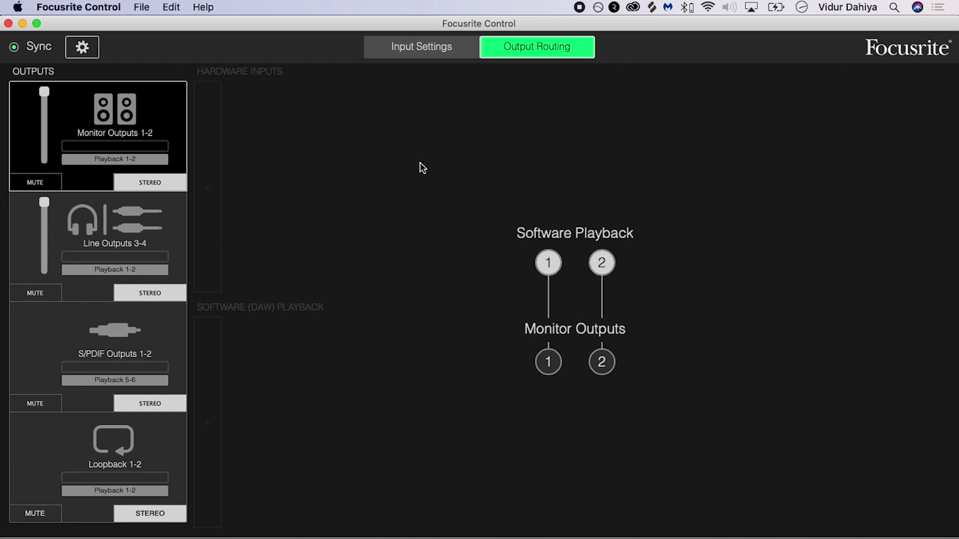
Feed Playback (DAW) 1-2 into the Loopback 1-2 output in Focusrite Control
{"action": "left_click", "coordinate": [120, 434]}
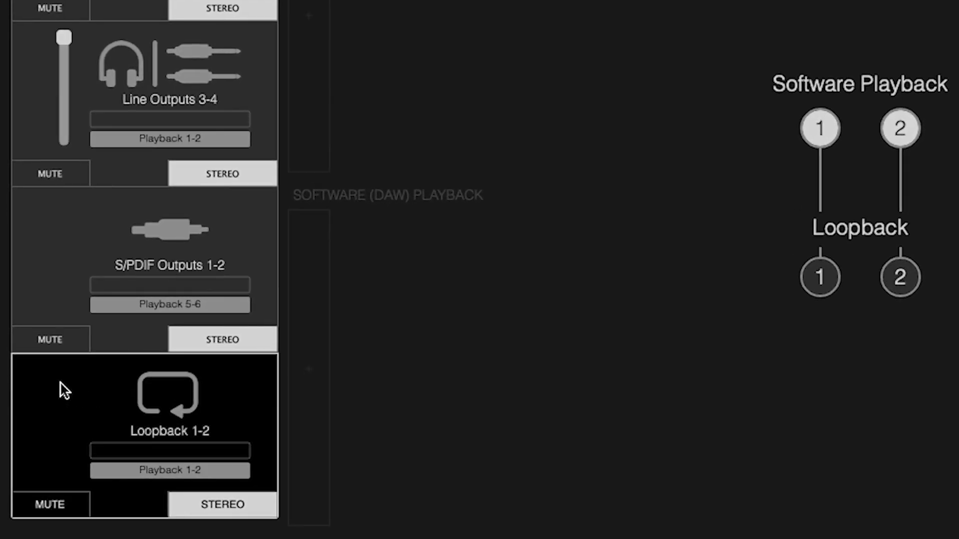
{"action": "left_click", "coordinate": [135, 472]}
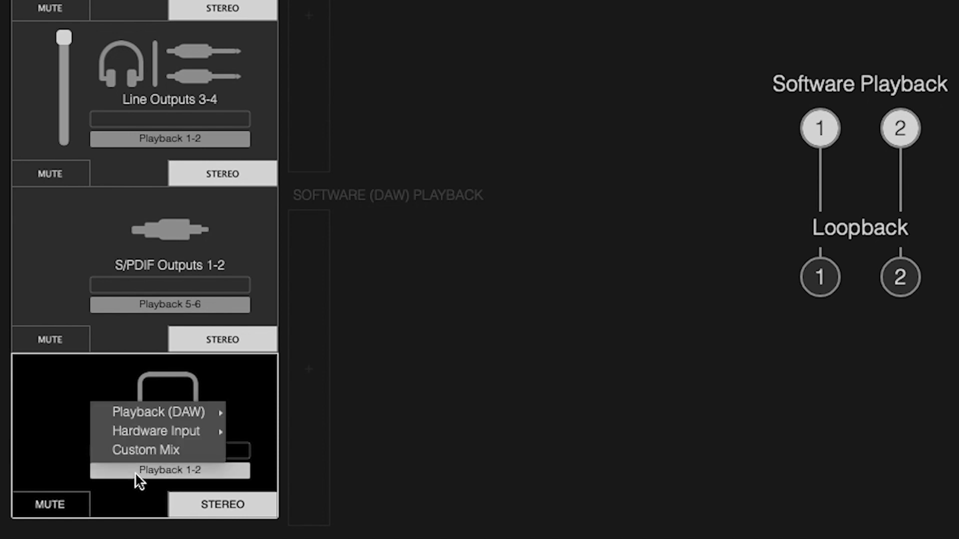
{"action": "mouse_move", "coordinate": [163, 422]}
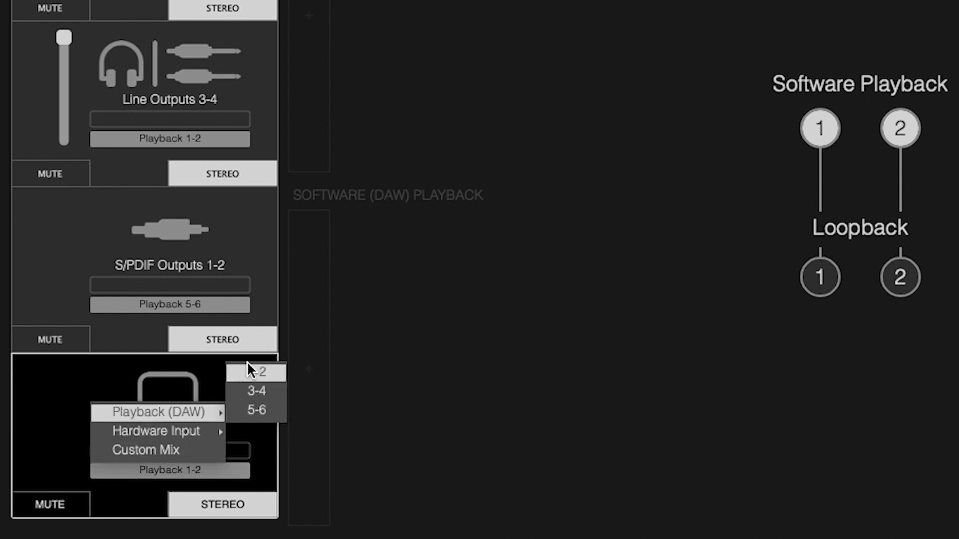
{"action": "left_click", "coordinate": [247, 362]}
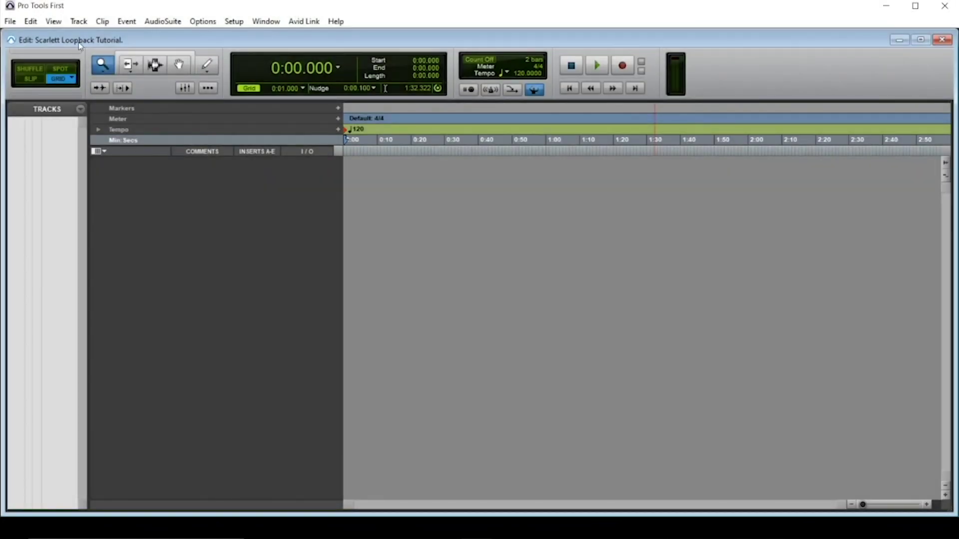
{"action": "left_click", "coordinate": [78, 21]}
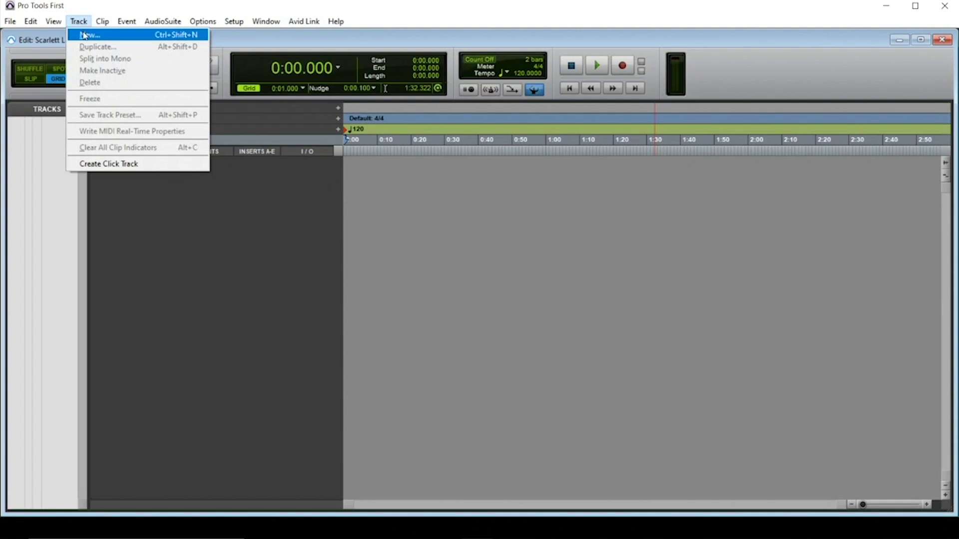
Create a stereo audio track named 'Zoom Loopback'
{"action": "left_click", "coordinate": [85, 36]}
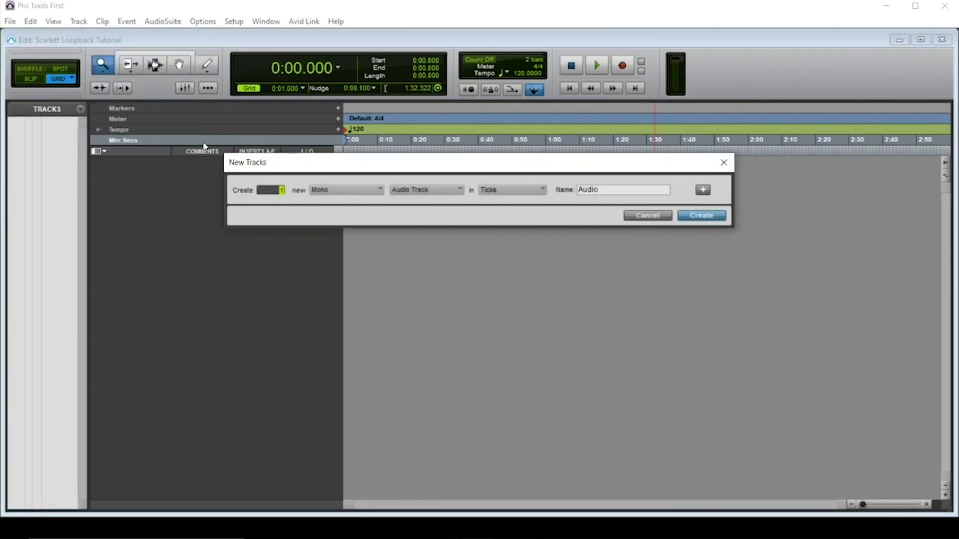
{"action": "left_click", "coordinate": [340, 190]}
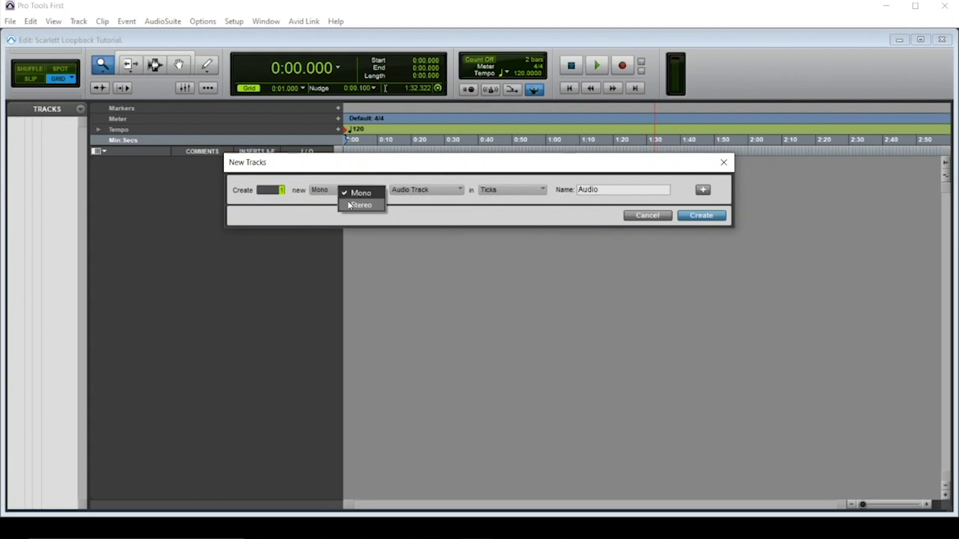
{"action": "left_click", "coordinate": [350, 205]}
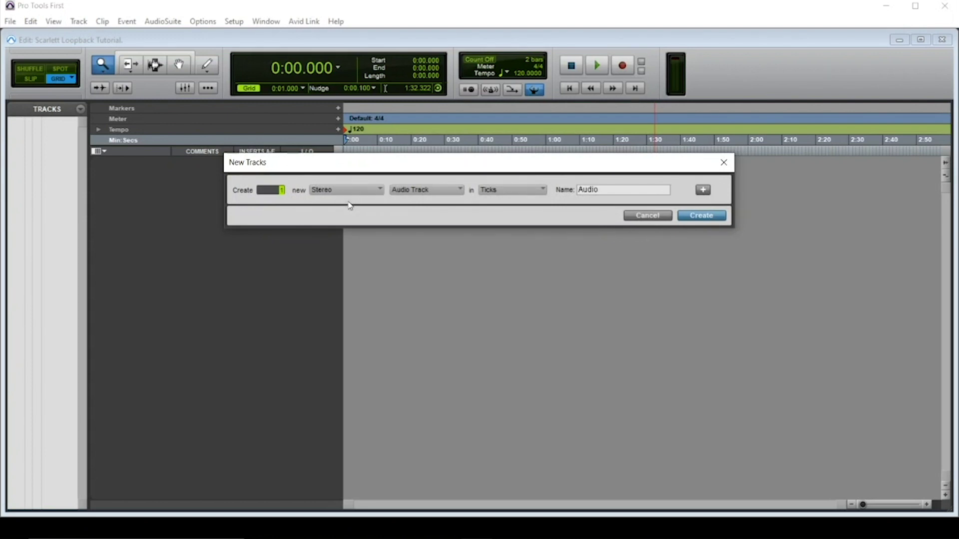
{"action": "double_click", "coordinate": [623, 190]}
{"action": "key", "text": "BackSpace"}
{"action": "type", "text": "Zoom Loopback"}
{"action": "key", "text": "Return"}
Route Loop 1-2 into the Zoom Loopback track's input
{"action": "left_click", "coordinate": [313, 166]}
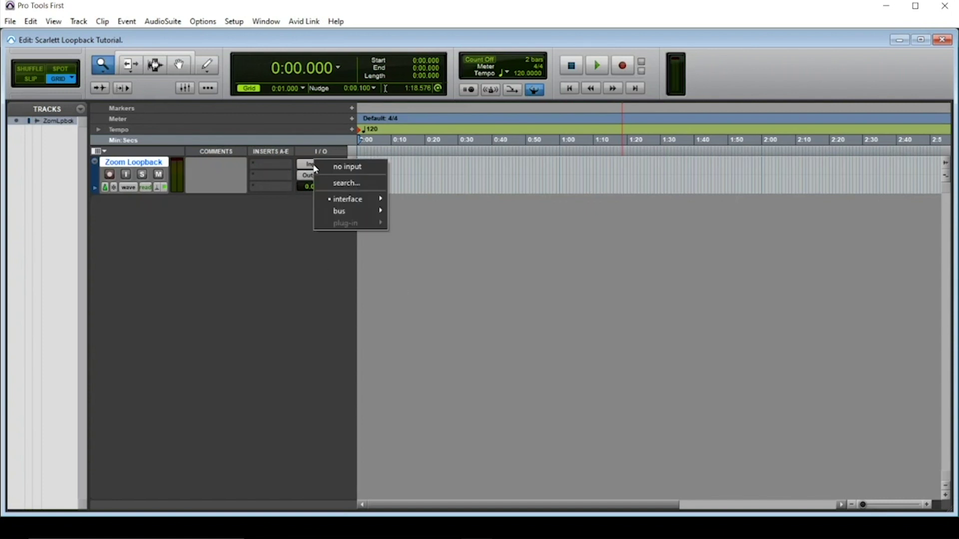
{"action": "mouse_move", "coordinate": [350, 199]}
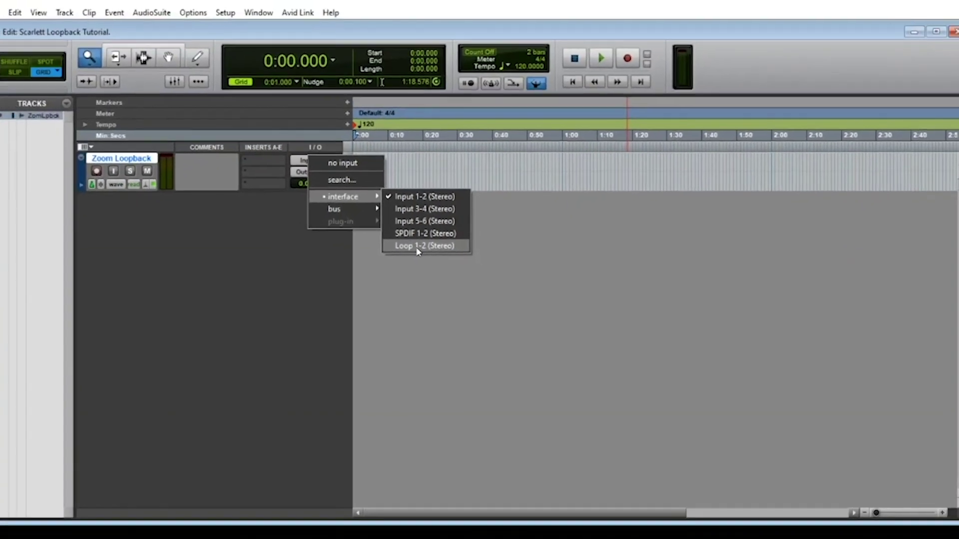
{"action": "left_click", "coordinate": [409, 246]}
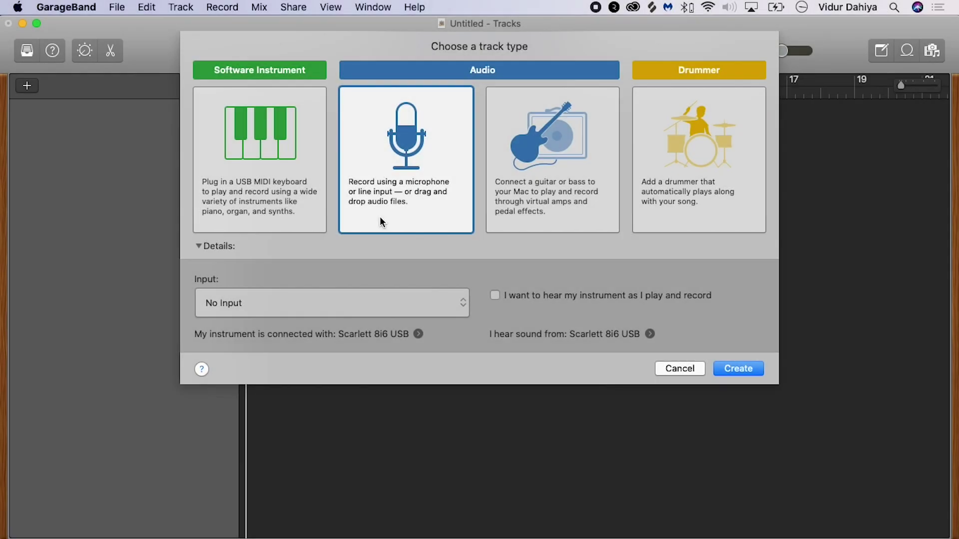
{"action": "left_click", "coordinate": [352, 304]}
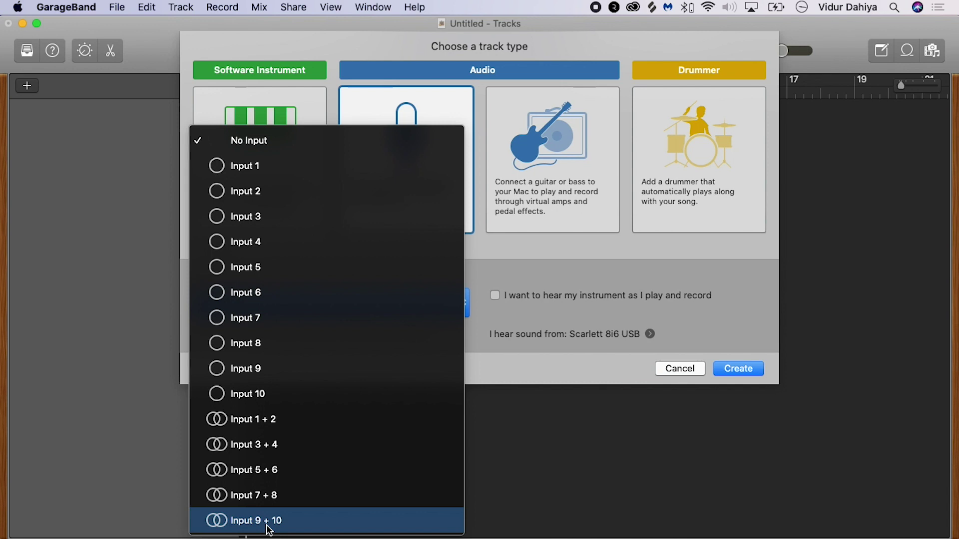
Set the new audio track's input to Input 9 + 10 and create it
{"action": "left_click", "coordinate": [269, 530]}
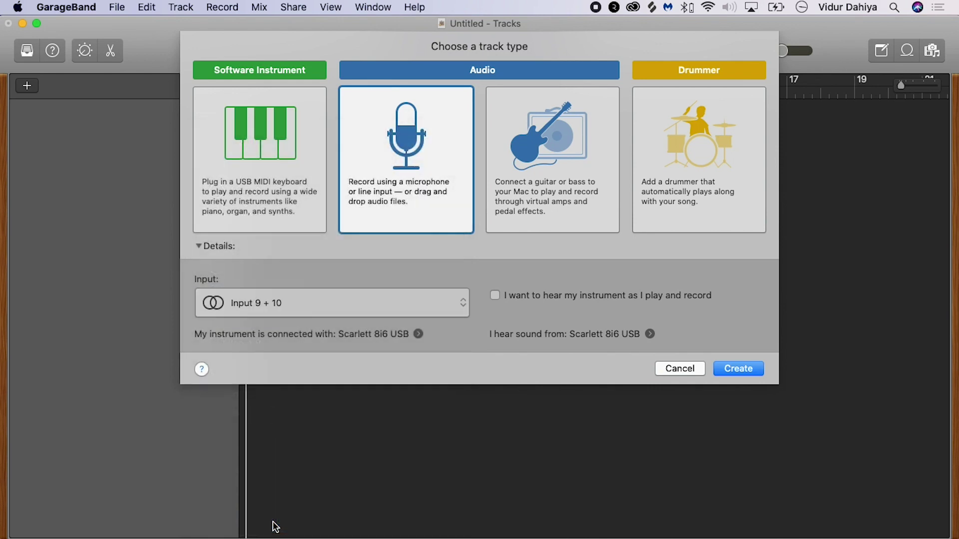
{"action": "left_click", "coordinate": [730, 367]}
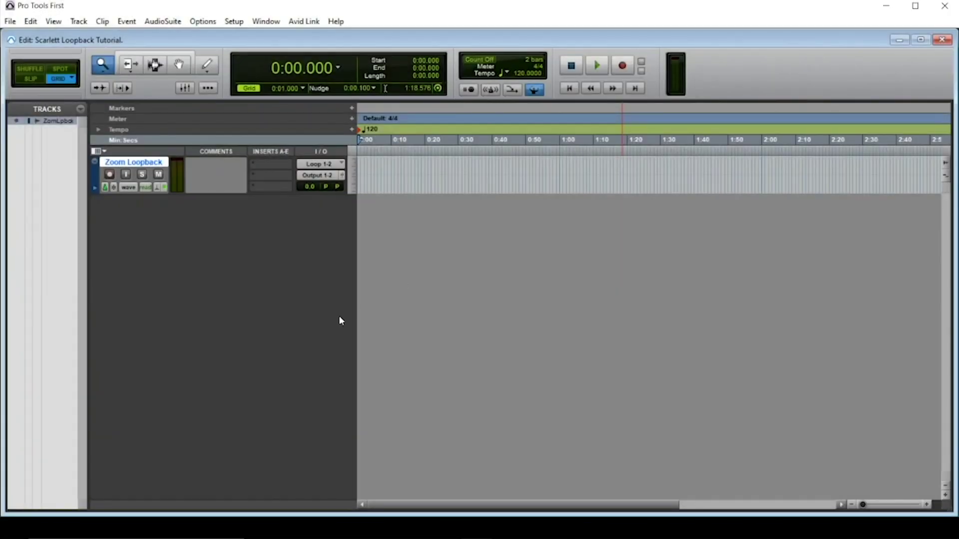
Switch on the M (mute) and I (input monitor) buttons of the Zoom Loopback track
{"action": "left_click", "coordinate": [159, 175]}
{"action": "left_click", "coordinate": [125, 175]}
{"action": "left_click", "coordinate": [874, 528]}
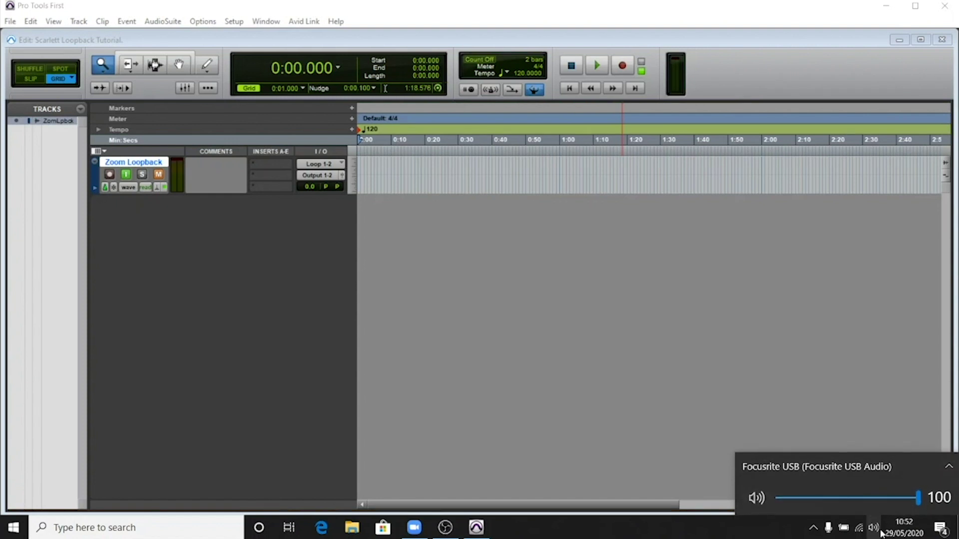
Lower the Focusrite USB volume to 82 and 65, then raise it back to 100
{"action": "left_click", "coordinate": [893, 497]}
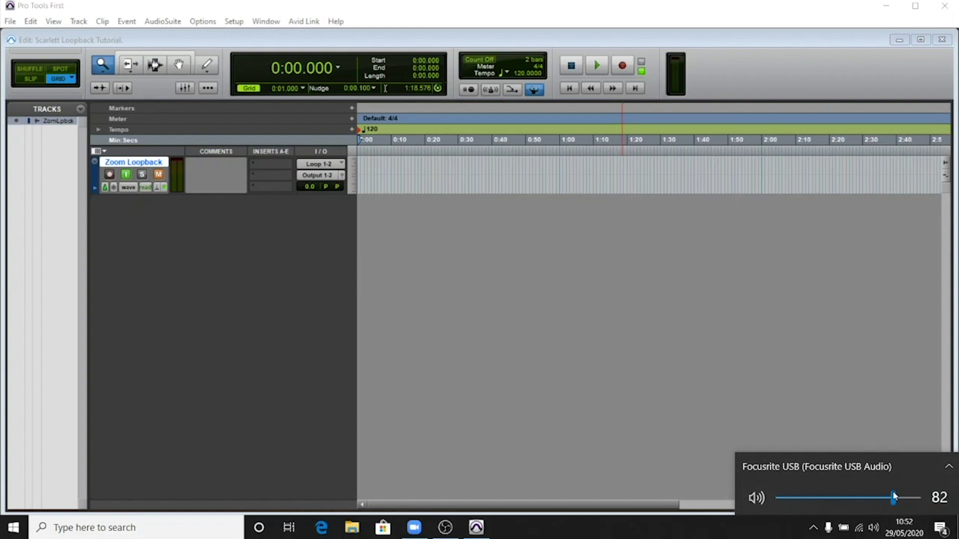
{"action": "left_click", "coordinate": [870, 498]}
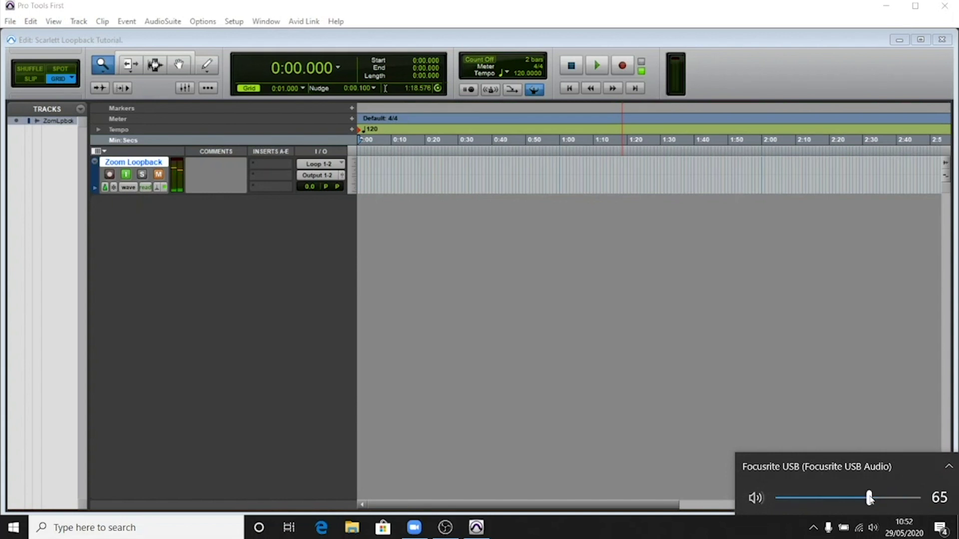
{"action": "left_click", "coordinate": [918, 498]}
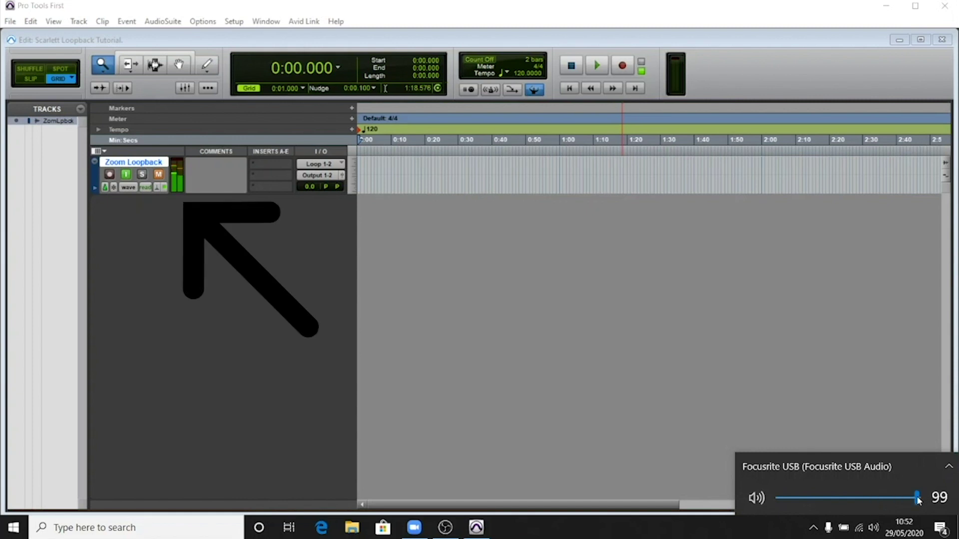
{"action": "left_click", "coordinate": [919, 498]}
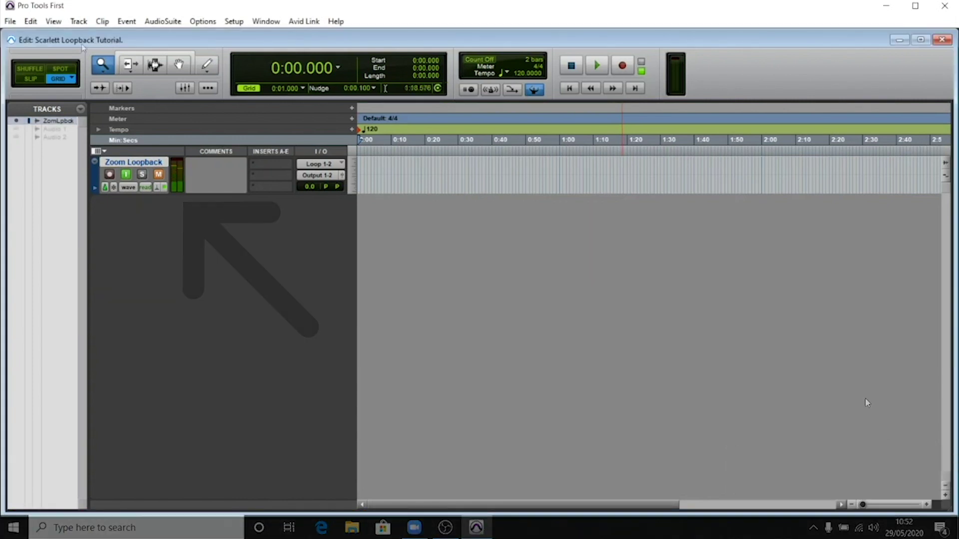
{"action": "left_click", "coordinate": [79, 22]}
Add one mono audio track named 'Microphone' and switch on its M and I buttons
{"action": "left_click", "coordinate": [83, 35]}
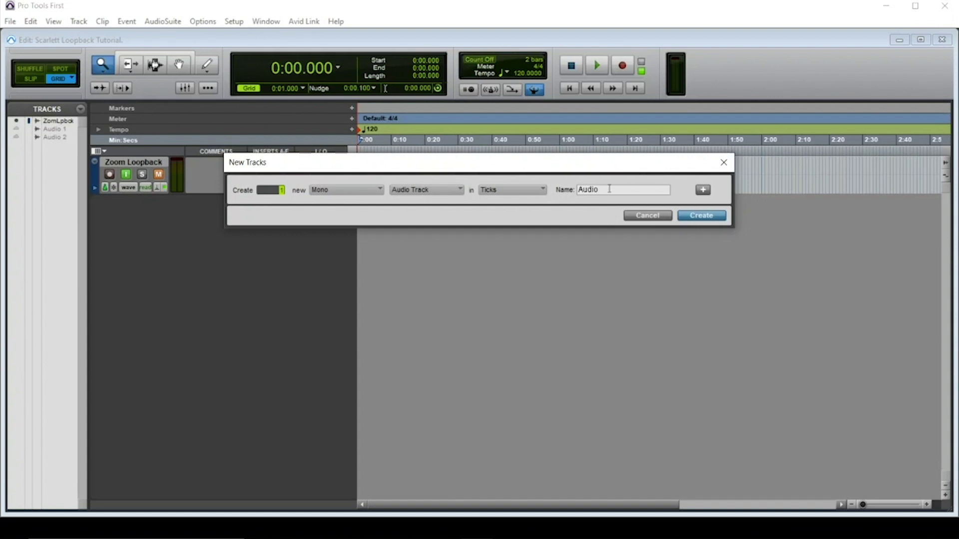
{"action": "left_click", "coordinate": [628, 193]}
{"action": "type", "text": "Microphone"}
{"action": "left_click", "coordinate": [709, 218]}
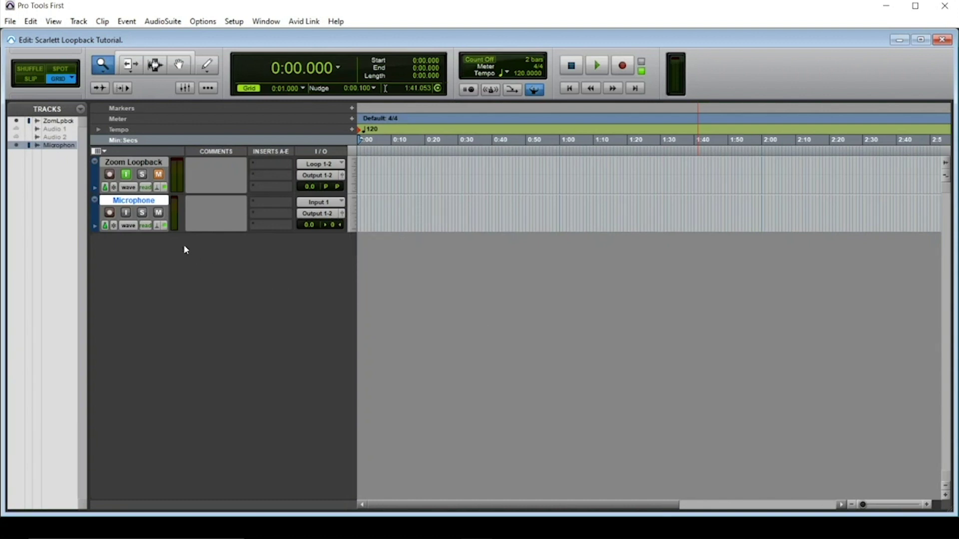
{"action": "left_click", "coordinate": [158, 213]}
{"action": "left_click", "coordinate": [126, 214]}
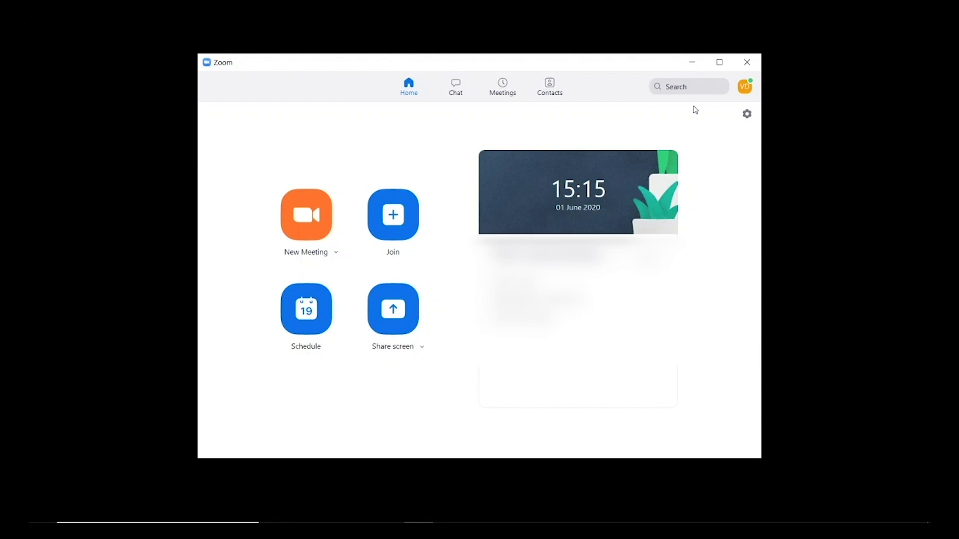
In Zoom's Audio settings, choose and test Speakers (Focusrite Usb Audio), then use Analogue 1 + 2 as microphone
{"action": "left_click", "coordinate": [748, 115]}
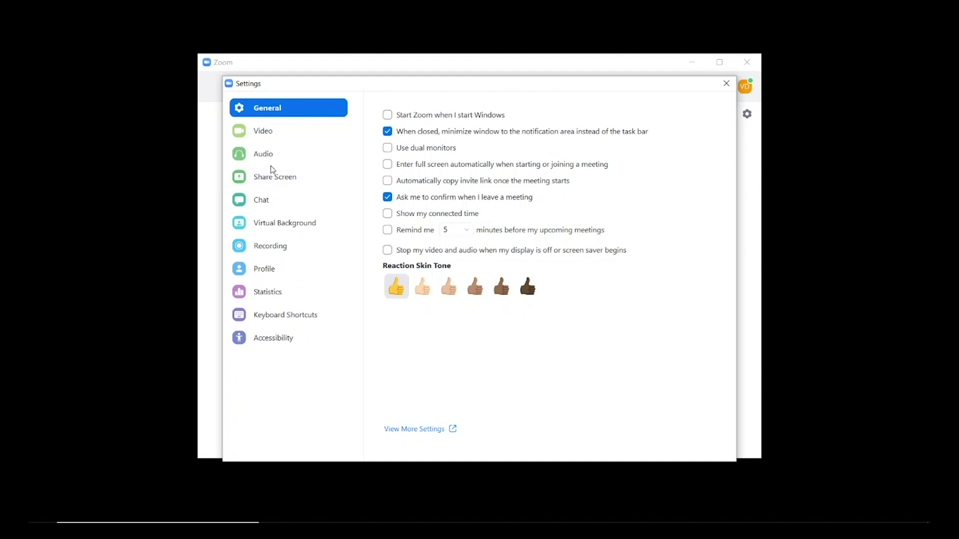
{"action": "left_click", "coordinate": [270, 162]}
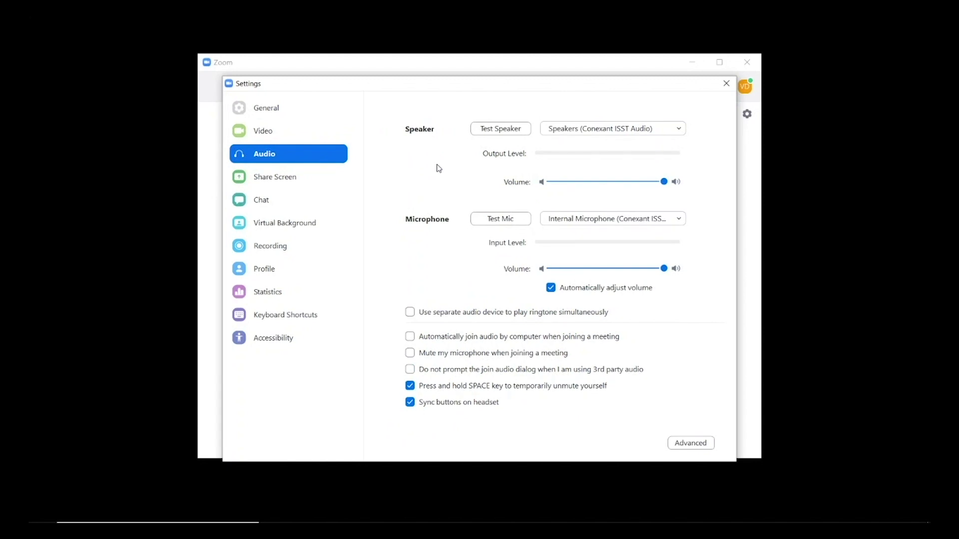
{"action": "left_click", "coordinate": [602, 130]}
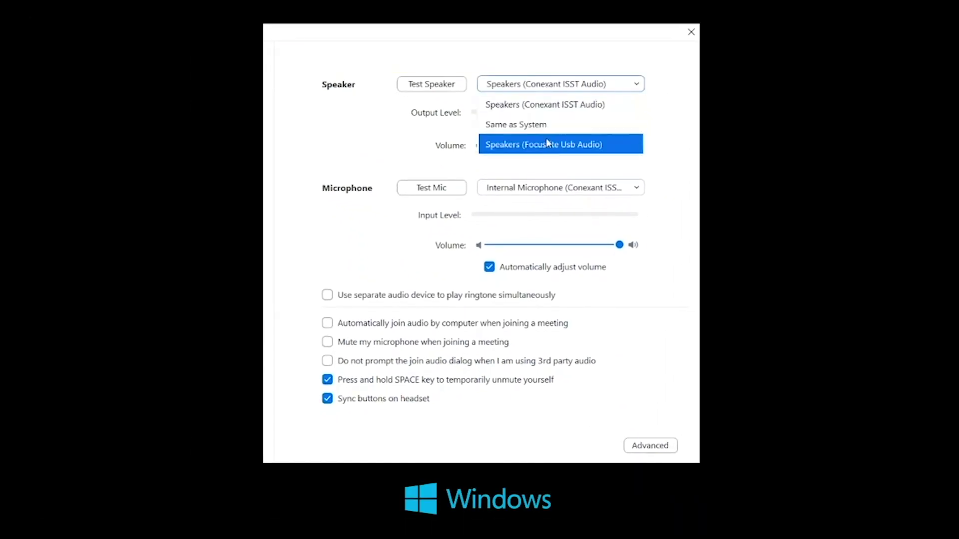
{"action": "left_click", "coordinate": [548, 151]}
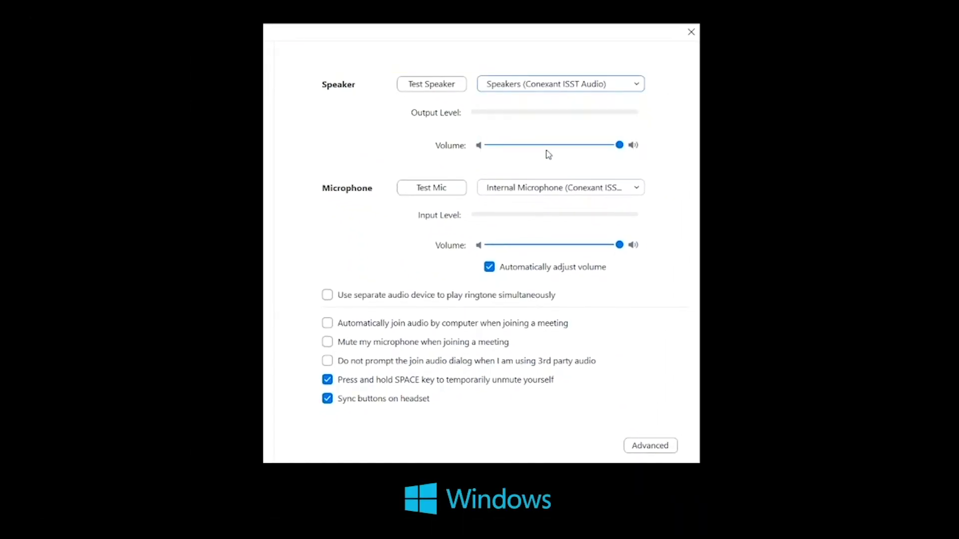
{"action": "left_click", "coordinate": [422, 83]}
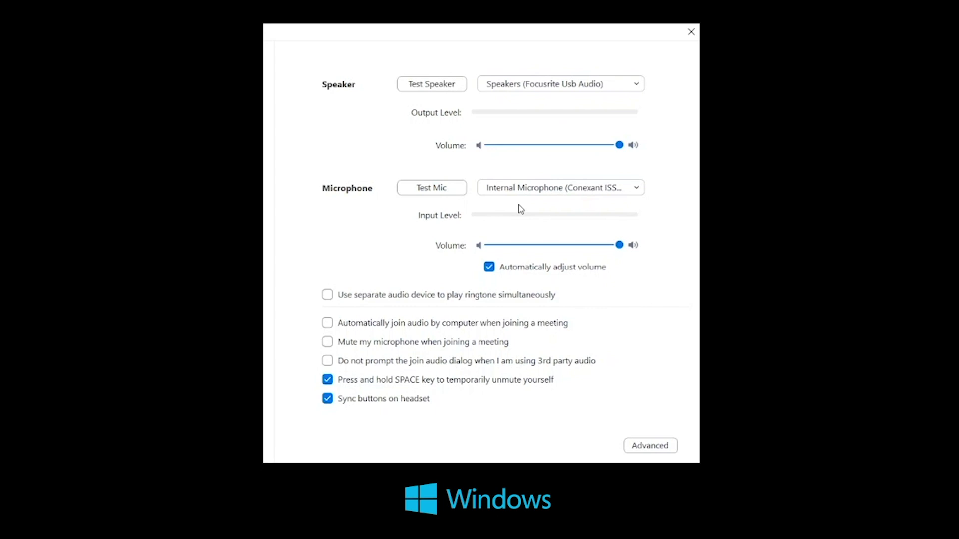
{"action": "left_click", "coordinate": [531, 191]}
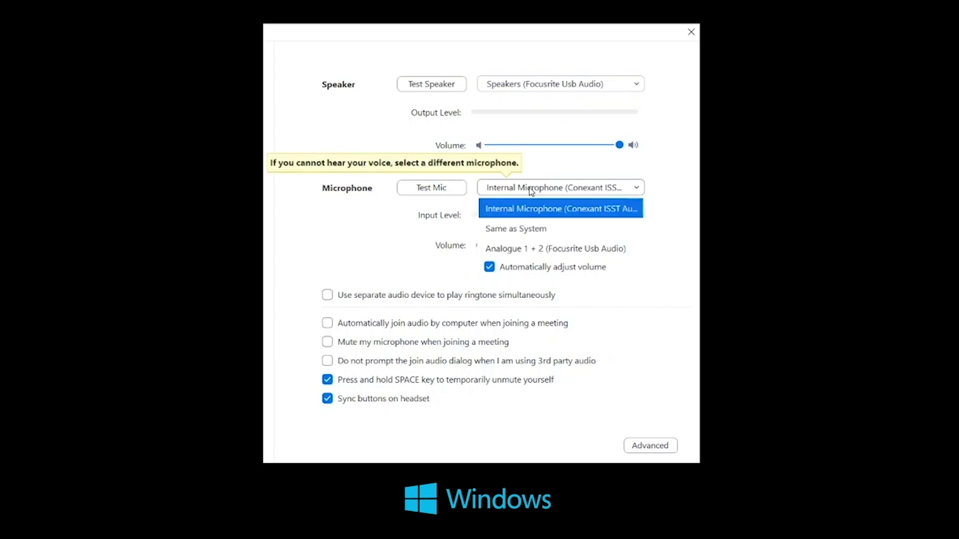
{"action": "left_click", "coordinate": [528, 248]}
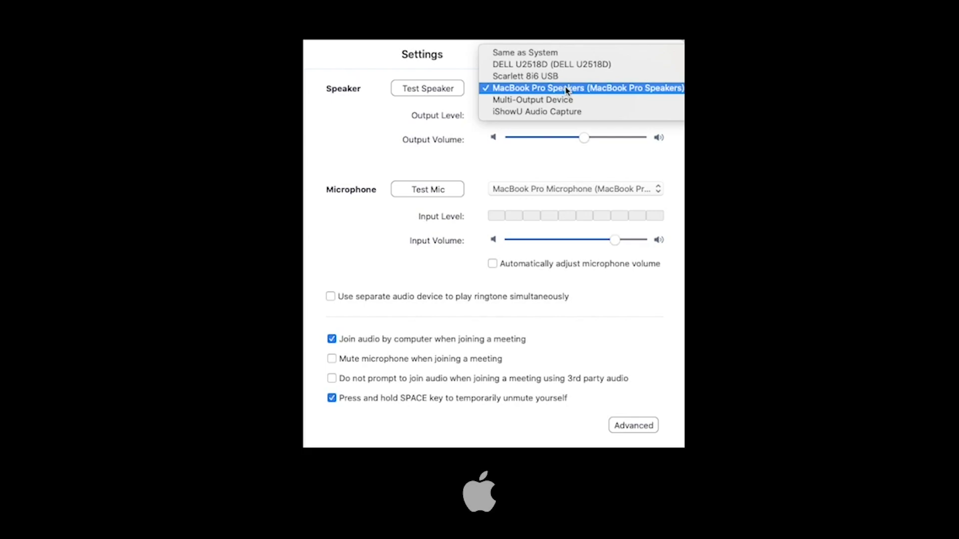
Choose Scarlett 8i6 USB as Zoom's speaker, play a test sound, then select it as microphone
{"action": "left_click", "coordinate": [555, 77]}
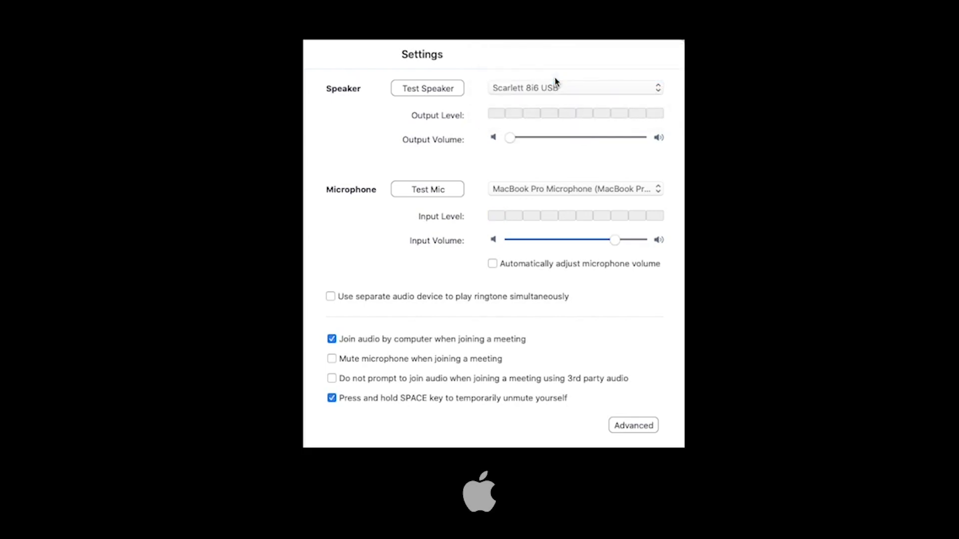
{"action": "left_click", "coordinate": [419, 93]}
{"action": "left_click", "coordinate": [534, 191]}
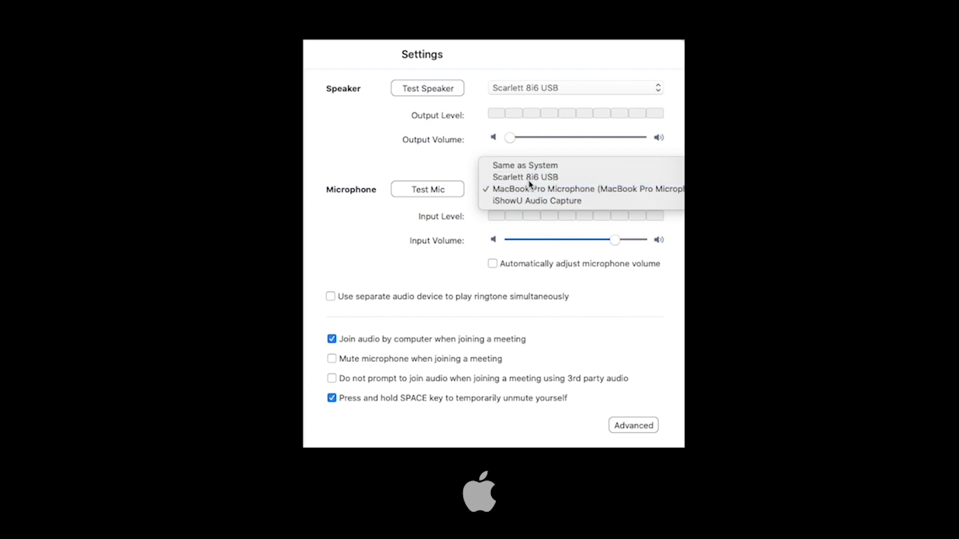
{"action": "left_click", "coordinate": [530, 180]}
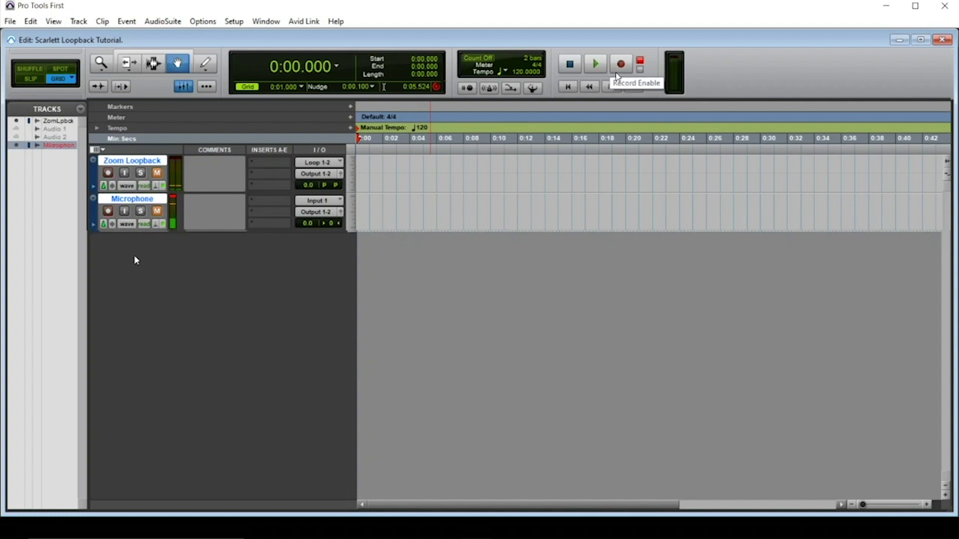
Record-enable the transport and start recording the Zoom Loopback and Microphone tracks together
{"action": "left_click", "coordinate": [622, 73]}
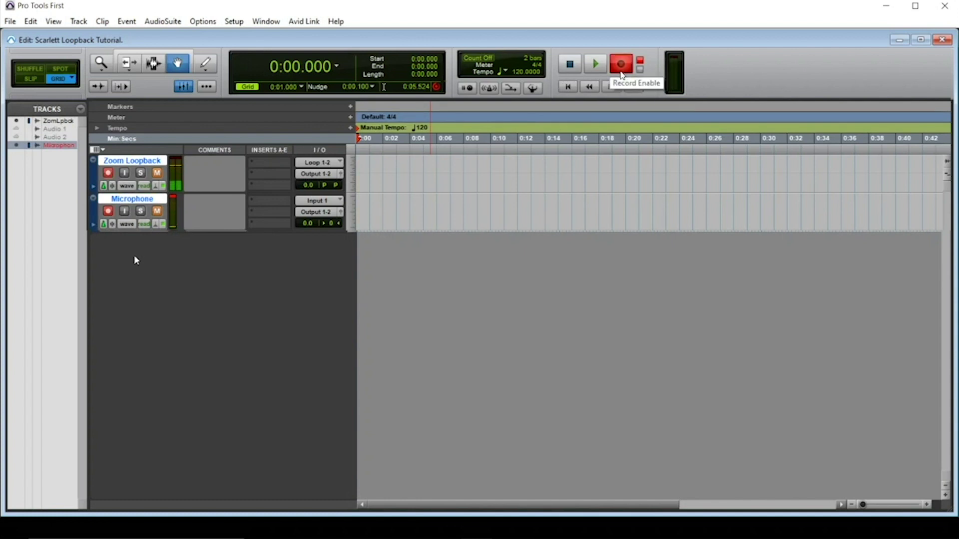
{"action": "left_click", "coordinate": [603, 73]}
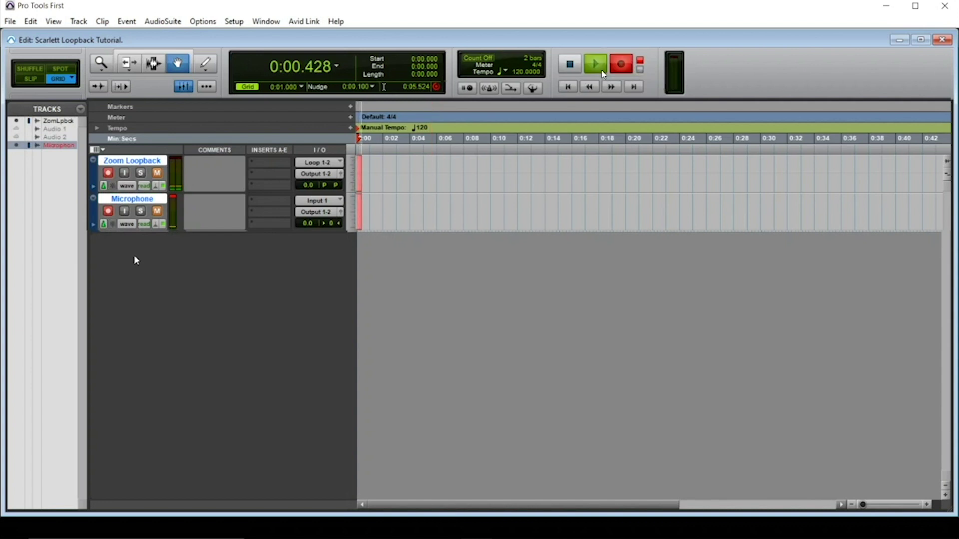